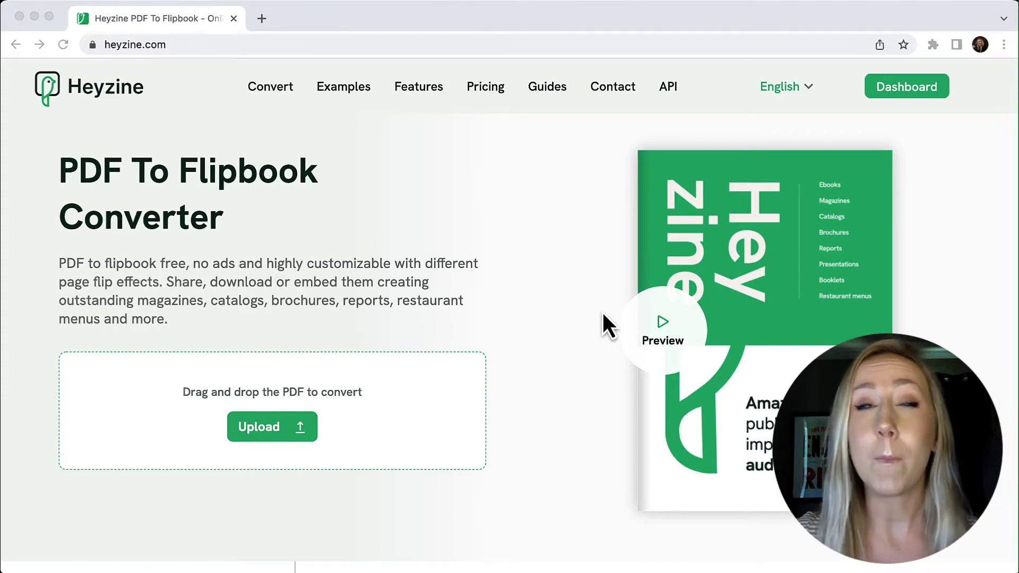
Upload the brand guide PDF for conversion and check the page effect choices, keeping Magazine.
left_click(285, 431)
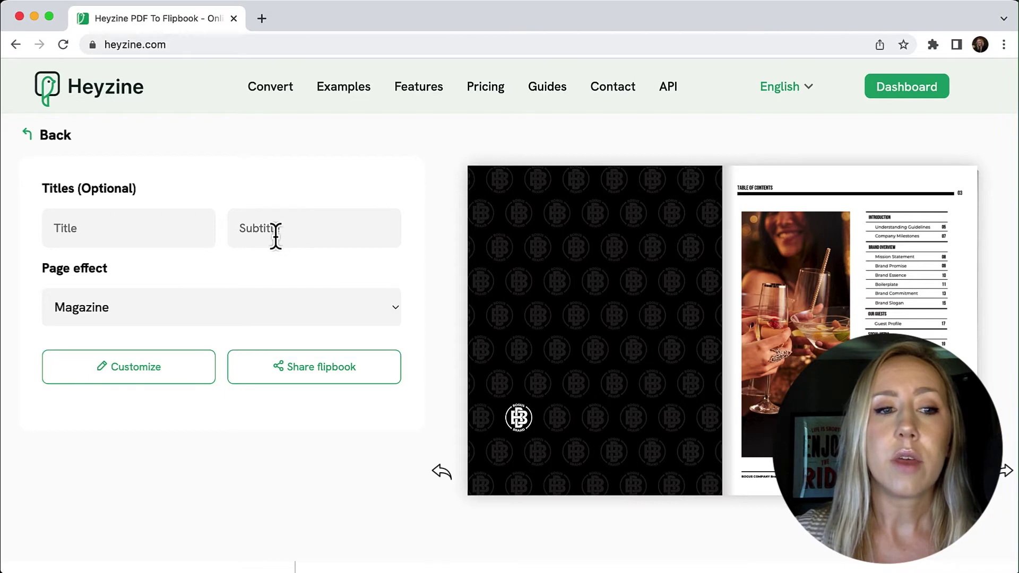
left_click(395, 321)
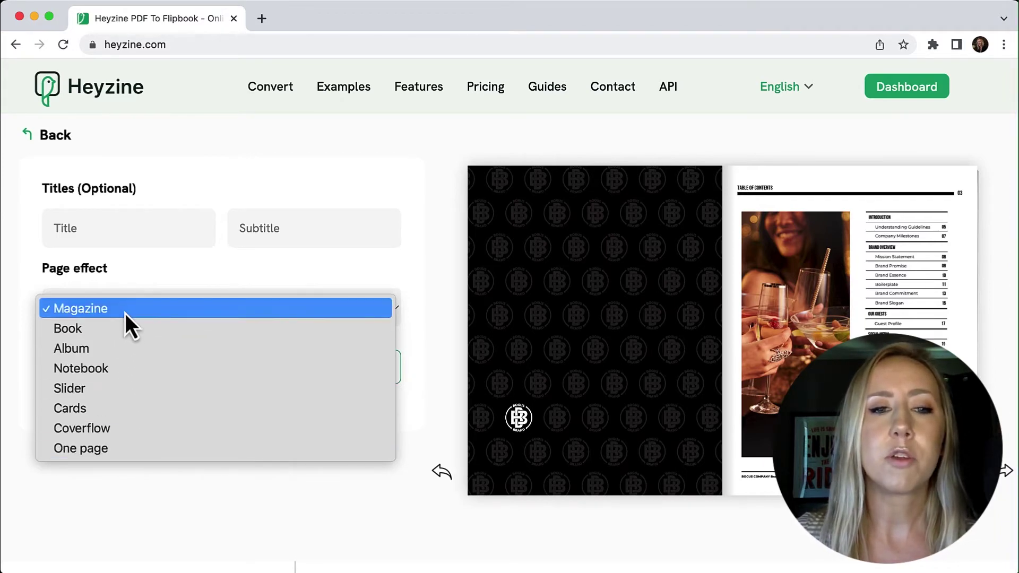
left_click(239, 243)
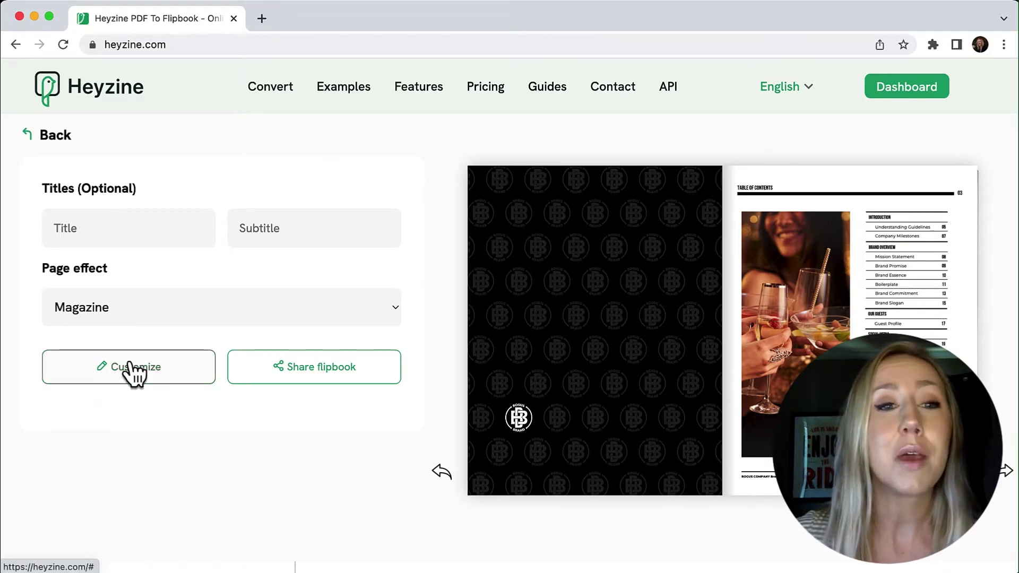
Title the flipbook Bogus Brand with the subtitle Brand Guidelines and open it for customization.
left_click(142, 228)
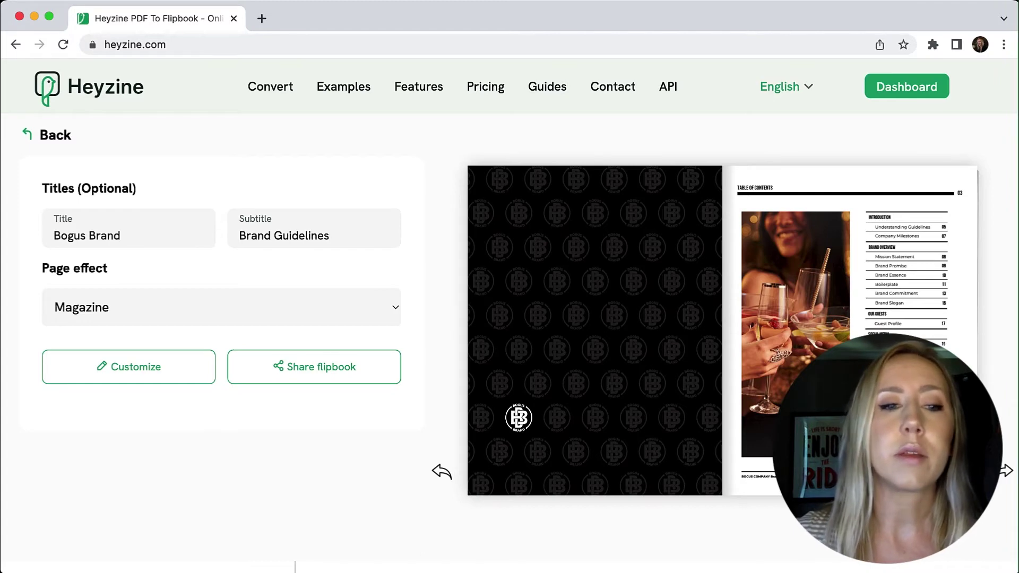
left_click(176, 381)
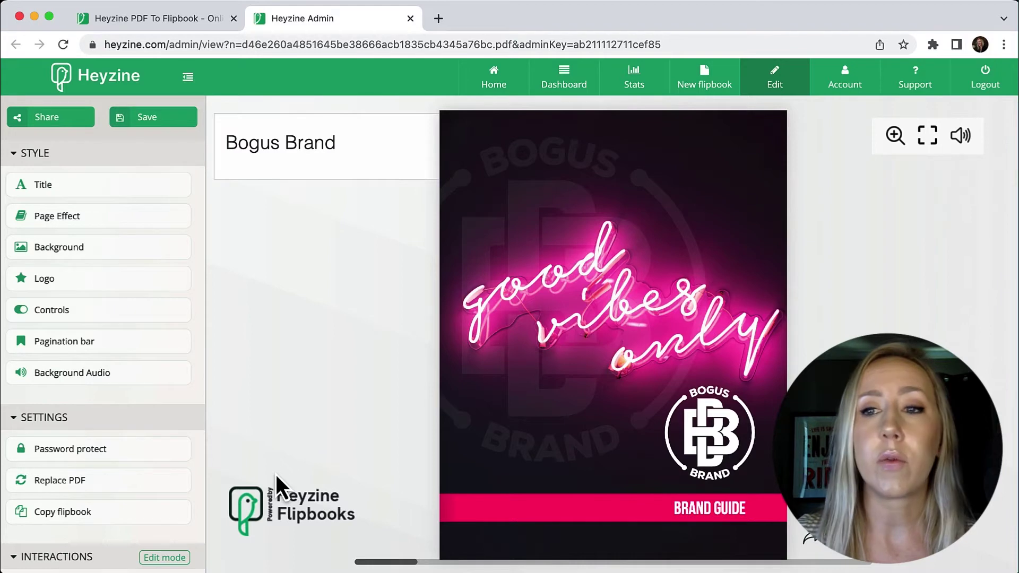
Mute the flipbook's sound and look over its title, subtitle and description settings without changing them.
left_click(961, 144)
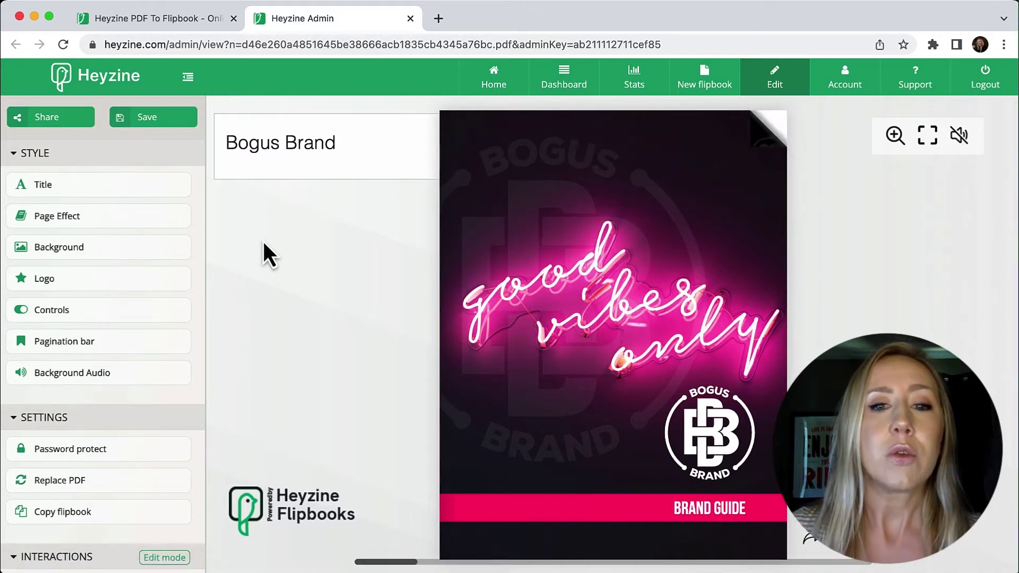
left_click(88, 200)
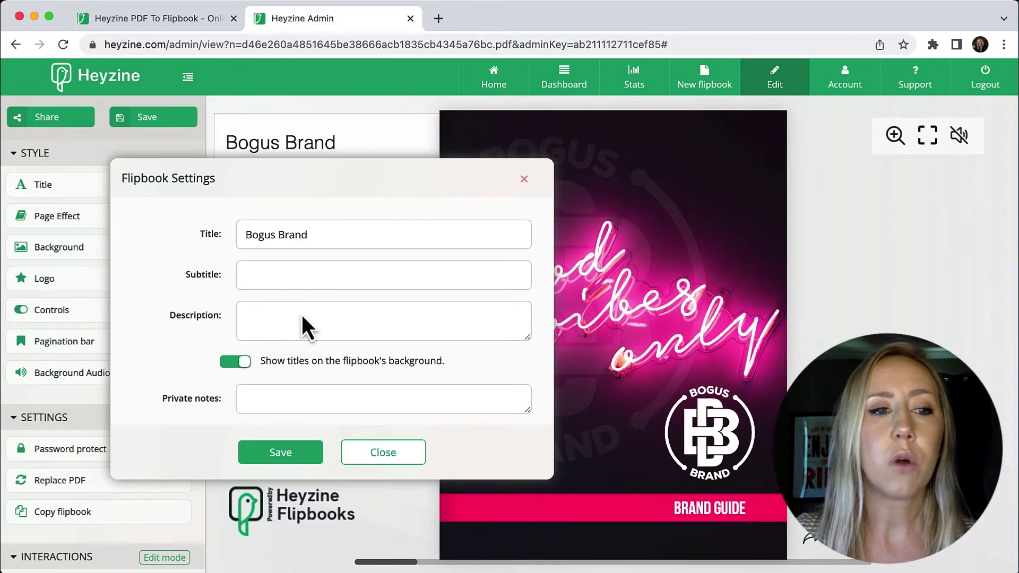
left_click(365, 451)
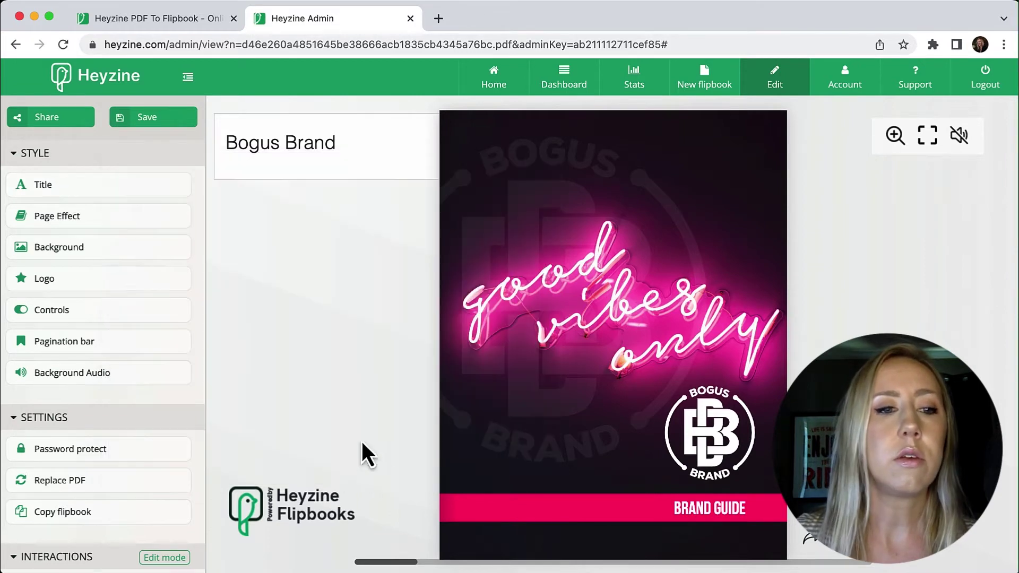
Review the available page effects for the flipbook, leaving Magazine selected.
left_click(119, 218)
left_click(303, 238)
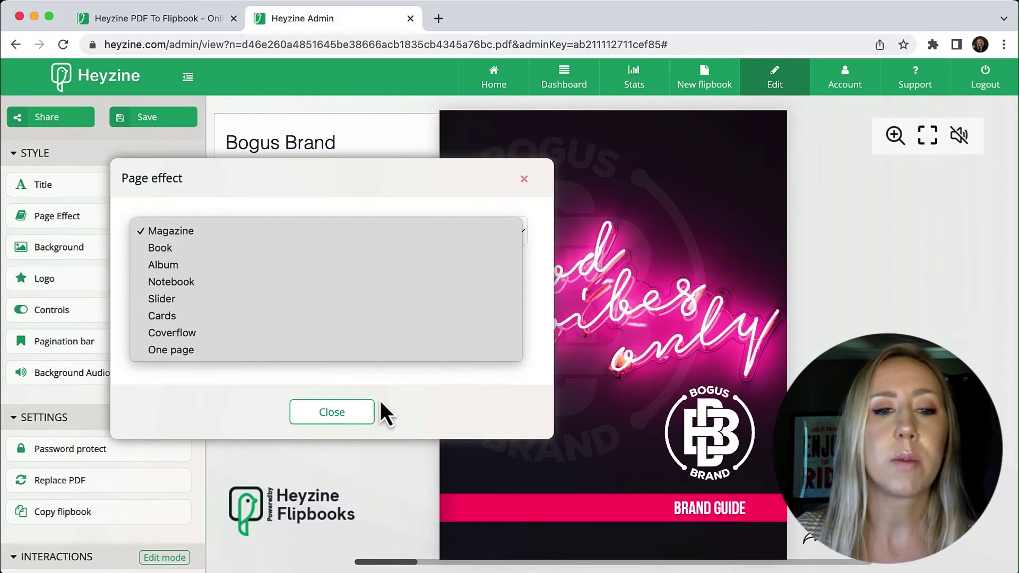
left_click(349, 418)
left_click(350, 418)
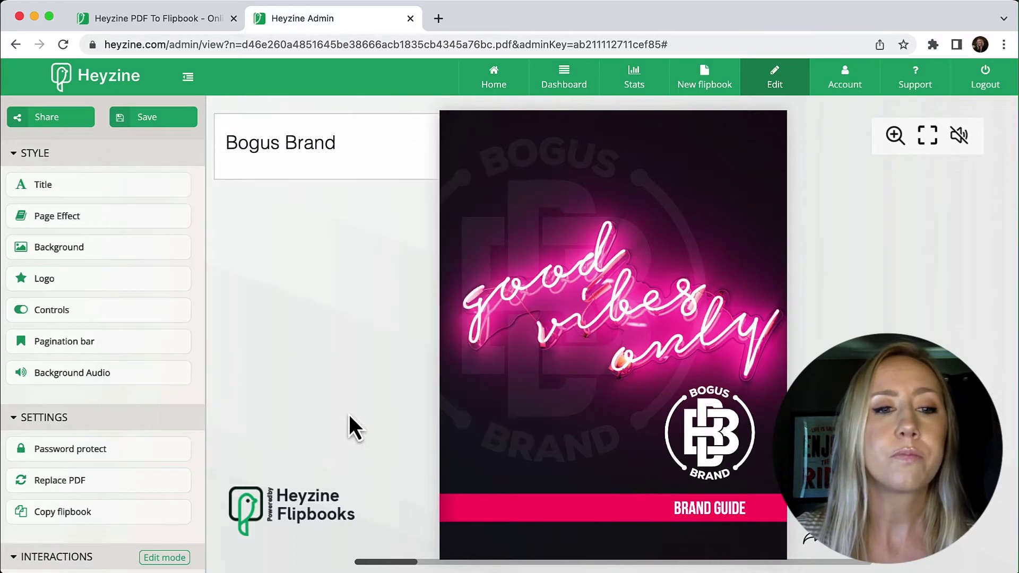
Examine the flipbook's background options: the preset images, the color choices and the size and position styles.
left_click(120, 254)
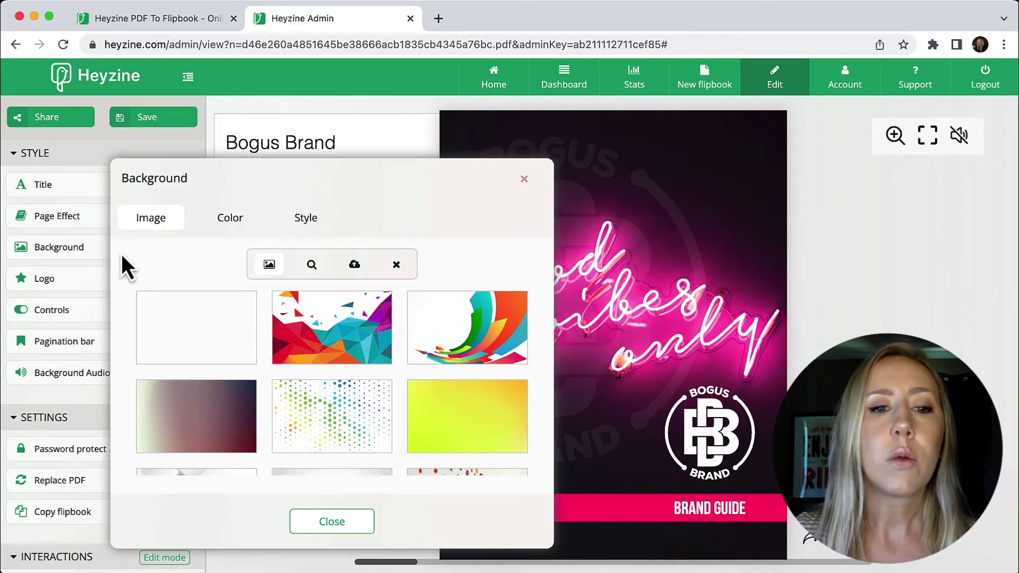
scroll(340, 318, "down", 5)
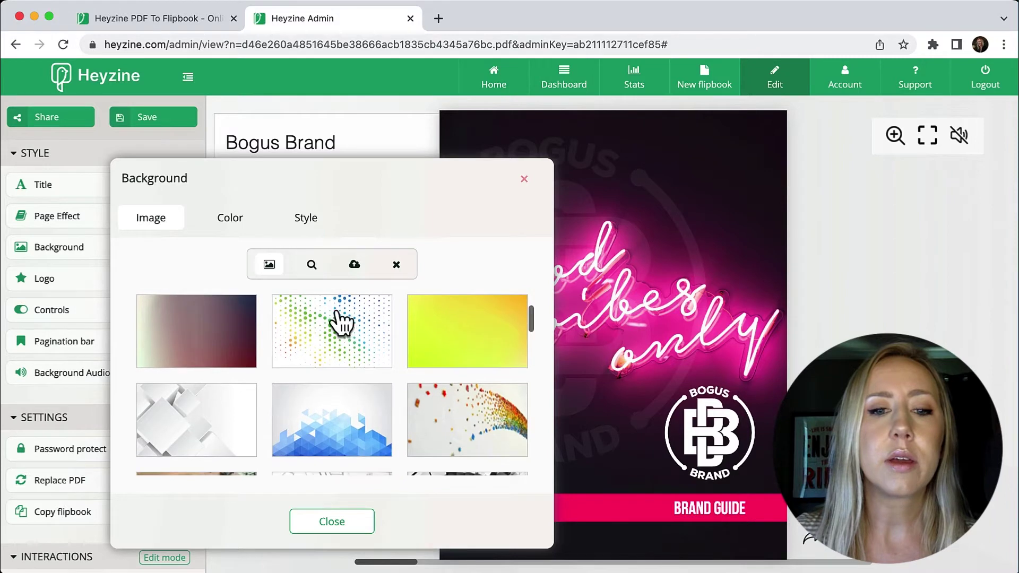
scroll(349, 317, "down", 10)
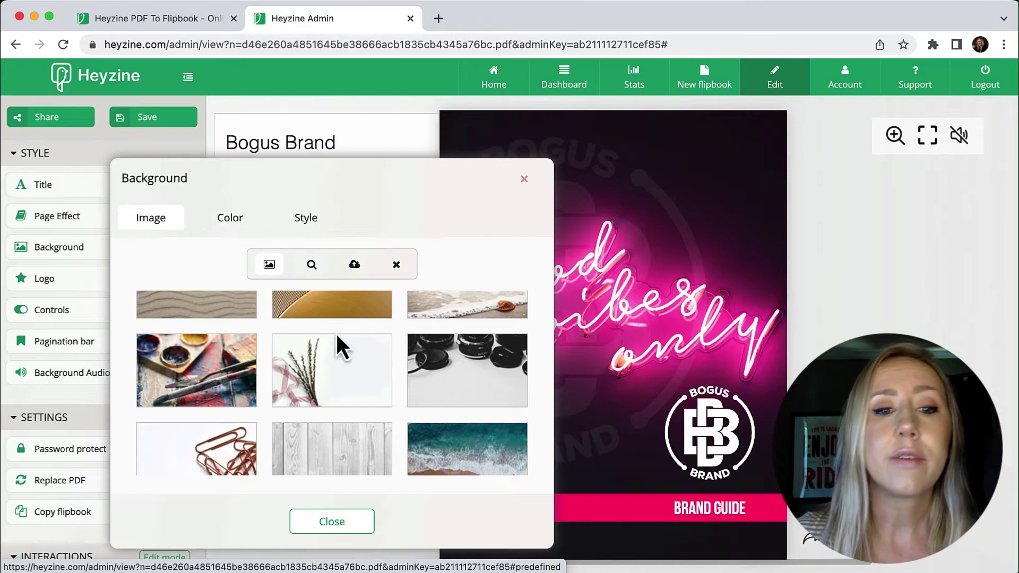
left_click(235, 224)
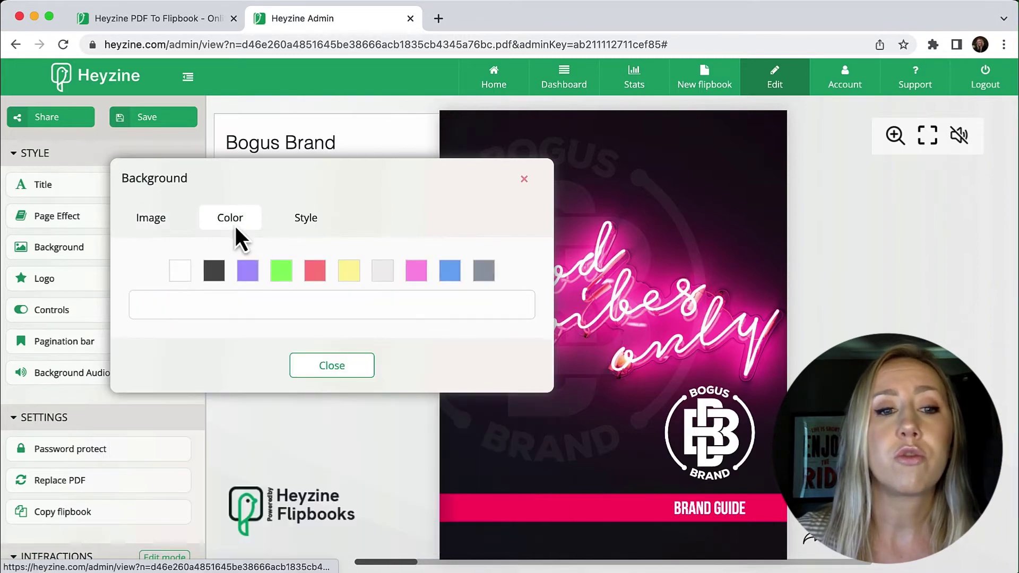
left_click(193, 307)
left_click(305, 217)
left_click(403, 293)
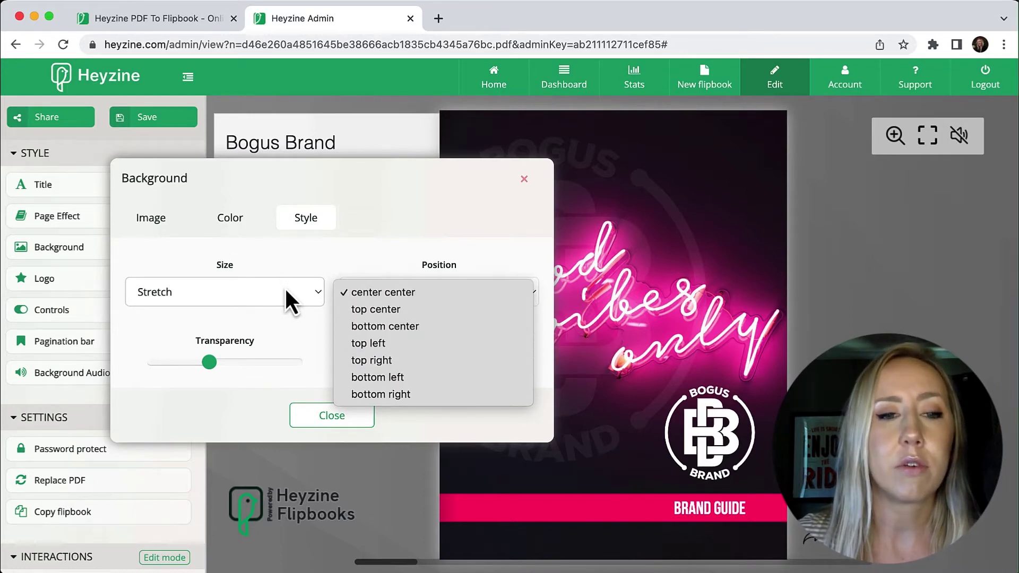
Apply the preset image of light grey wooden planks as the flipbook's background.
left_click(158, 218)
left_click(156, 215)
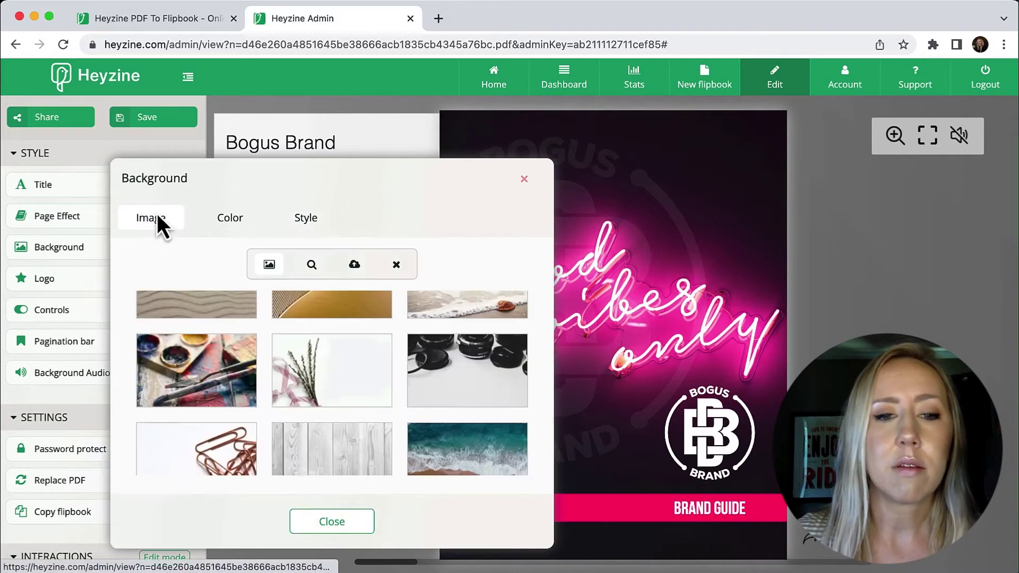
scroll(380, 405, "down", 3)
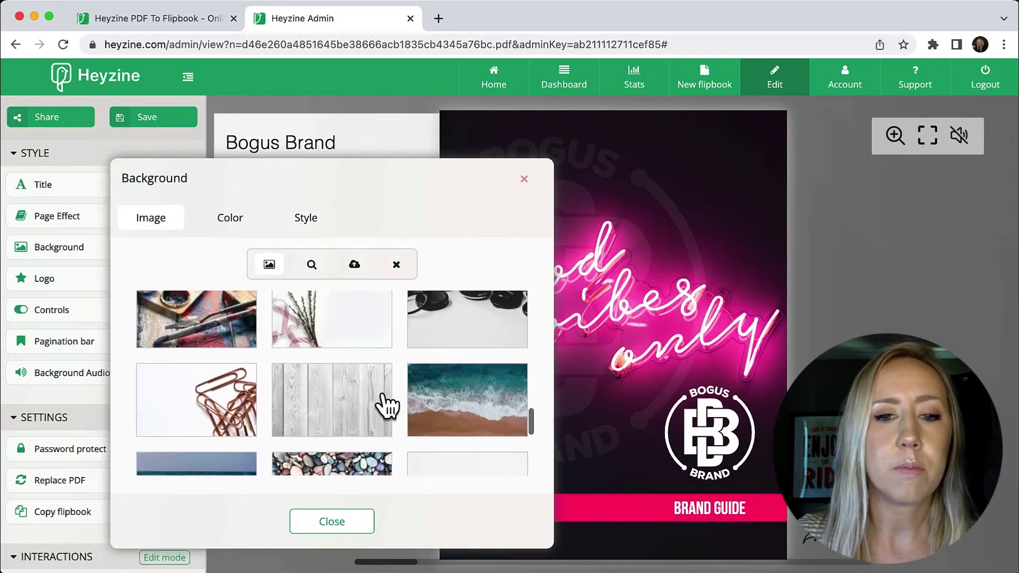
left_click(325, 422)
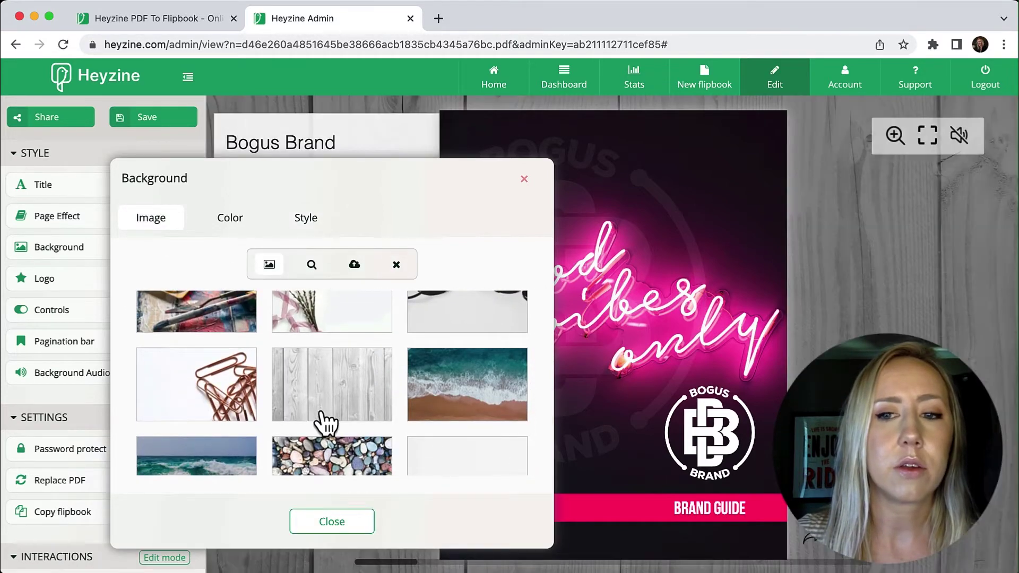
Set the background image's position to bottom center.
left_click(308, 218)
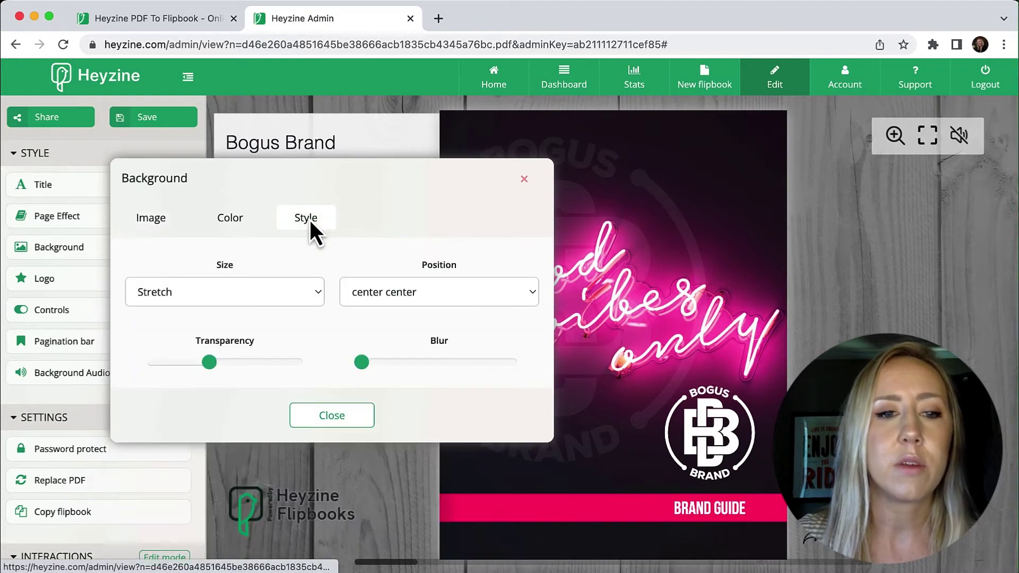
left_click(440, 292)
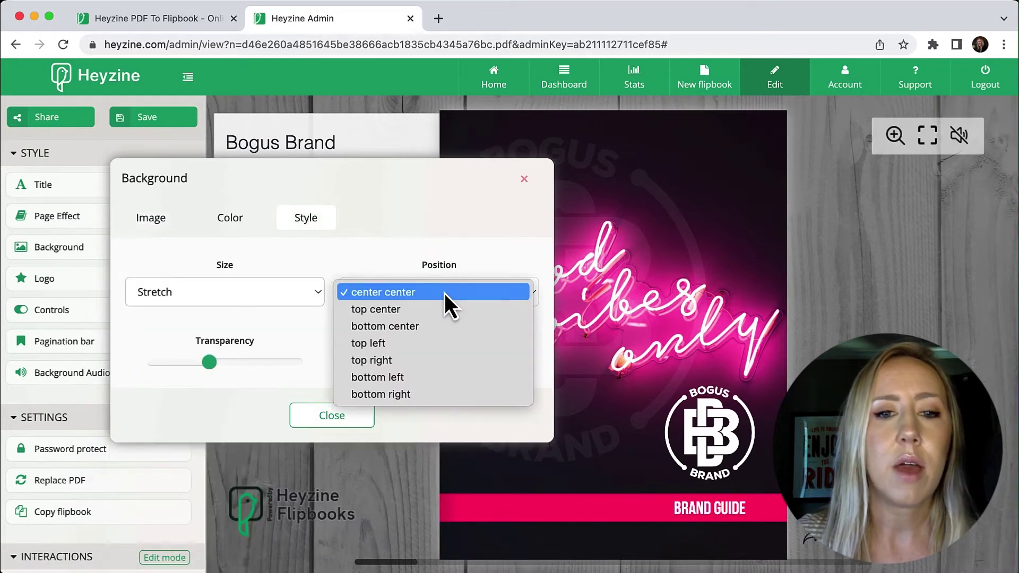
left_click(427, 332)
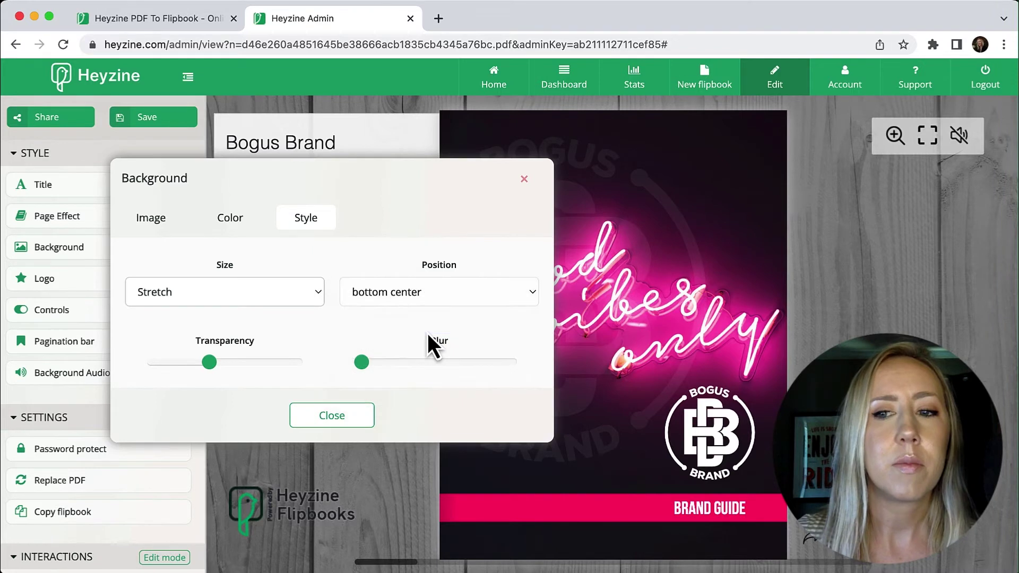
Try the Contain size for the background image, then return it to Stretch.
left_click(258, 292)
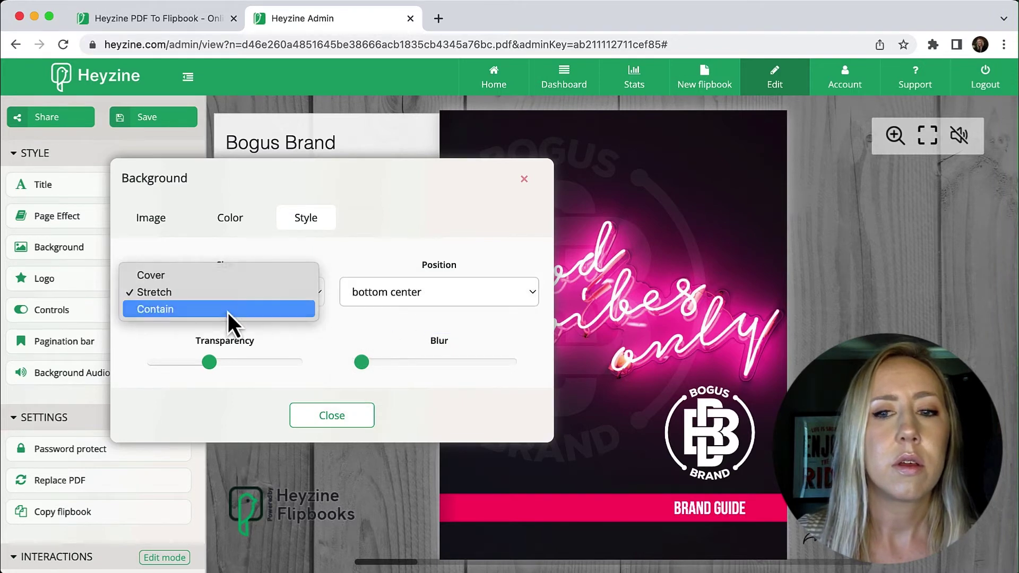
left_click(229, 311)
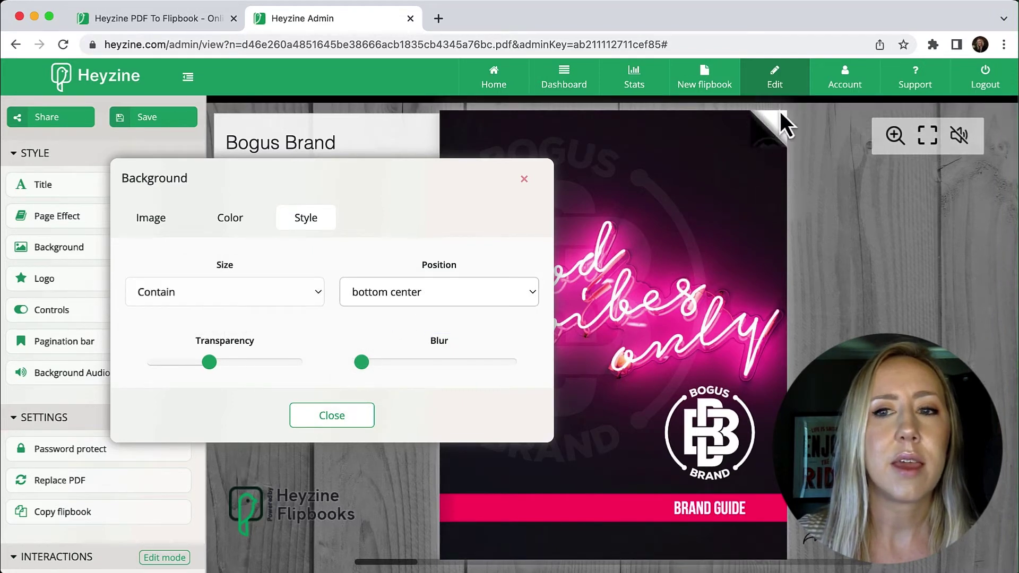
left_click(269, 292)
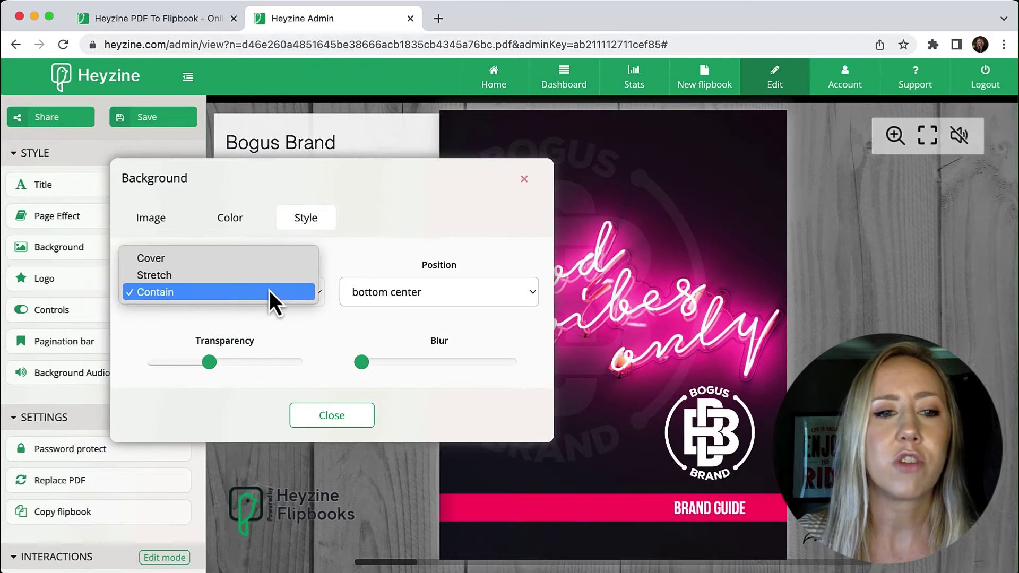
left_click(230, 276)
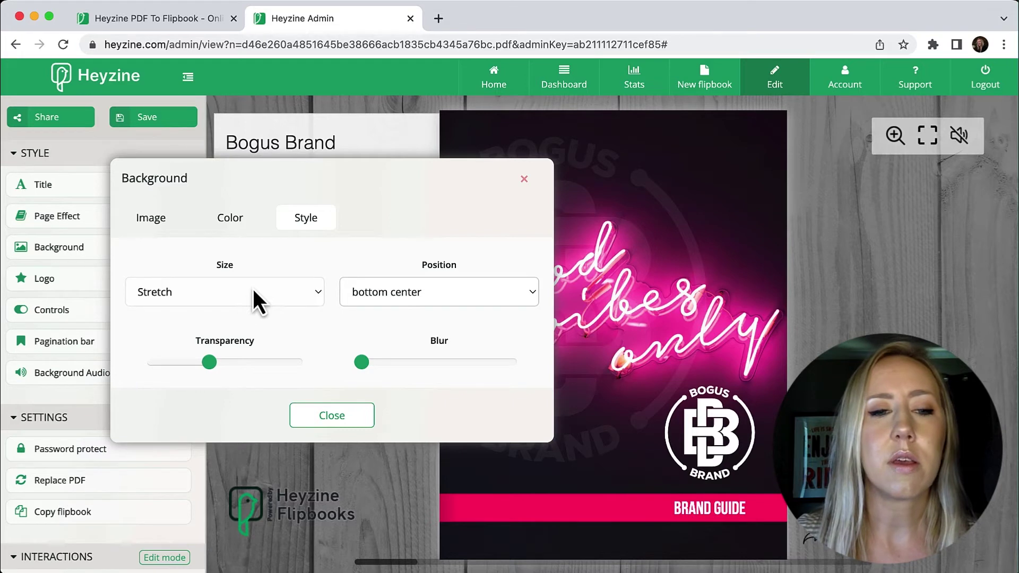
Reduce the background image's transparency to the minimum, leave it without blur, and close the background settings.
left_click_drag(212, 362, 154, 363)
mouse_move(361, 362)
left_mouse_down()
mouse_move(488, 360)
mouse_move(360, 373)
left_mouse_up()
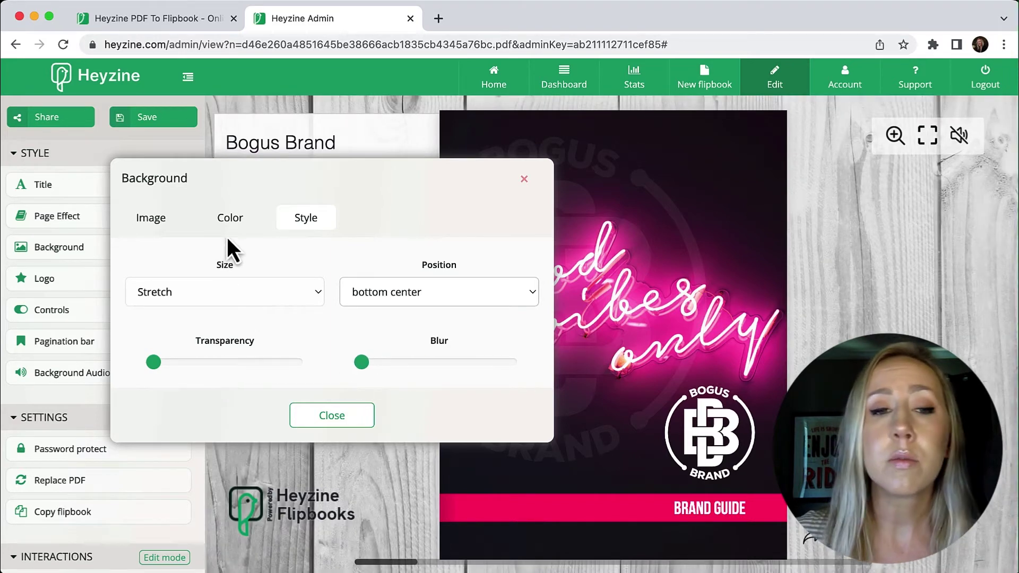
left_click(237, 226)
left_click(151, 217)
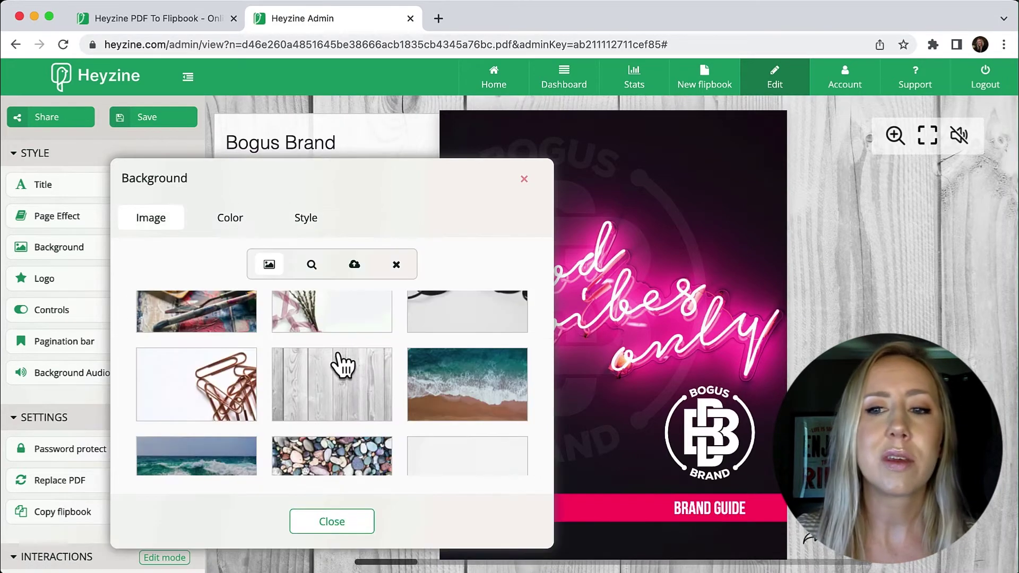
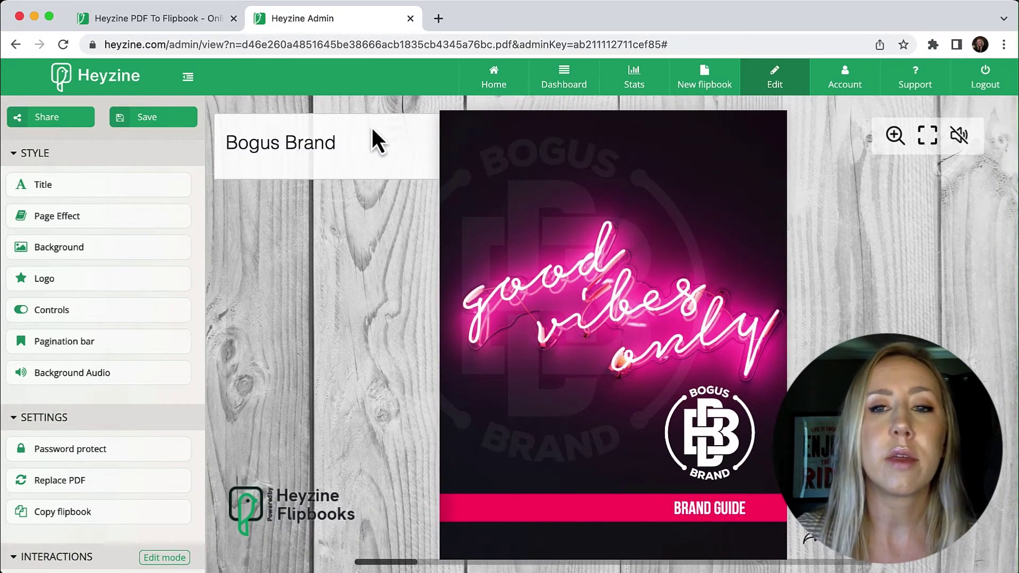
Check the flipbook's title and description settings again and close them unchanged.
left_click(84, 189)
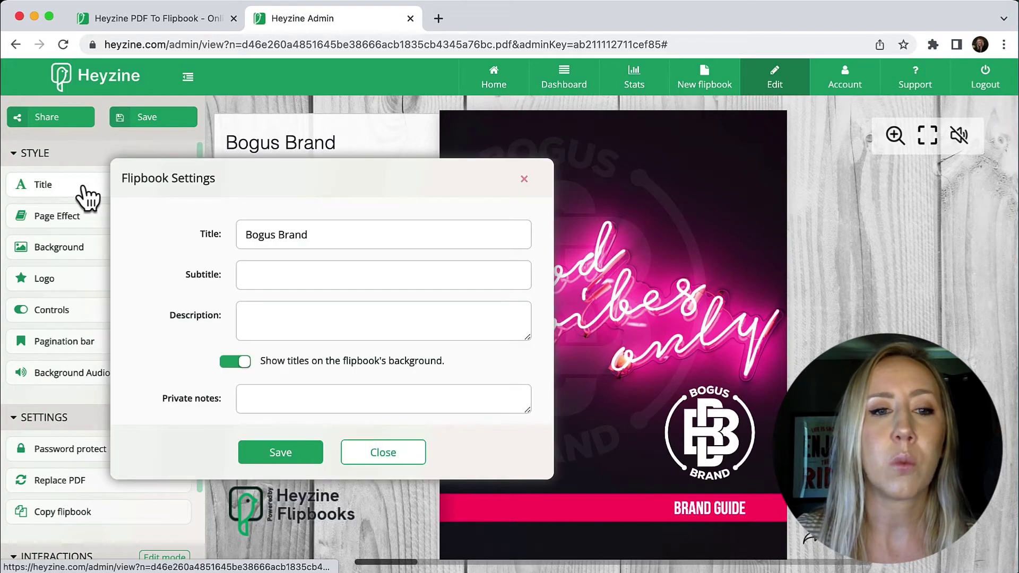
left_click(525, 179)
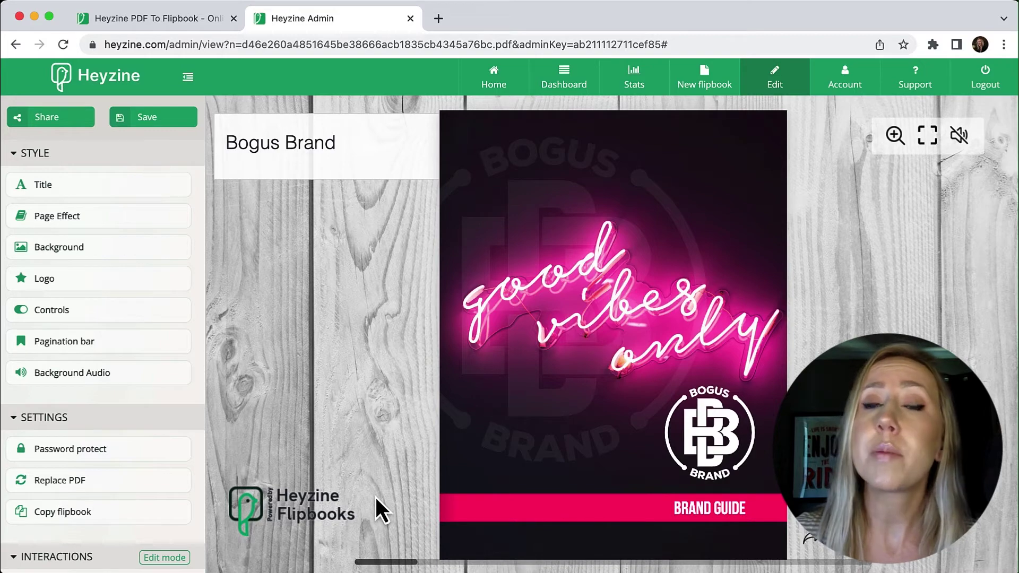
Check the corner logo options for the flipbook and zoom the preview back out to the full cover.
scroll(377, 480, "up", 2)
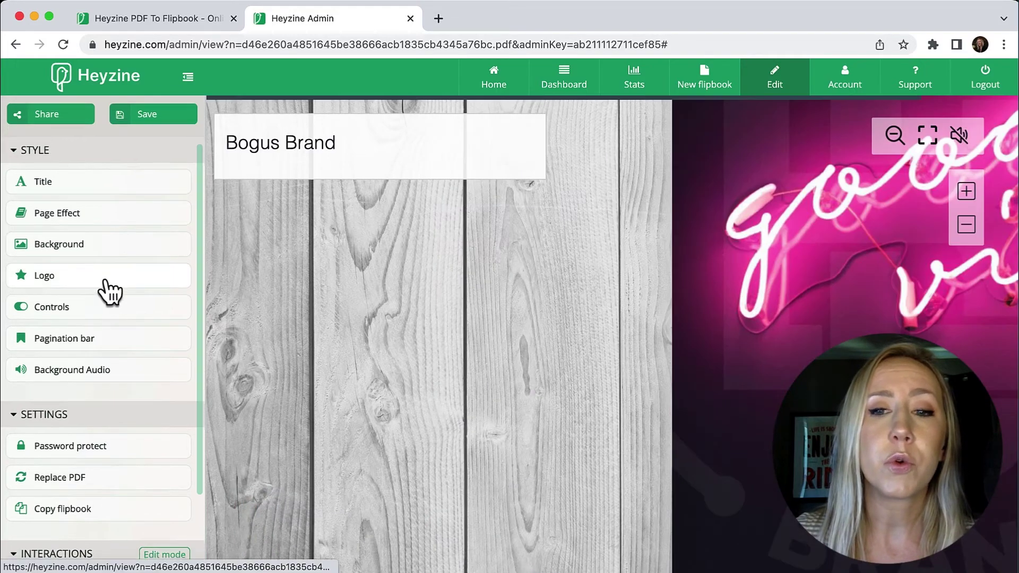
left_click(106, 282)
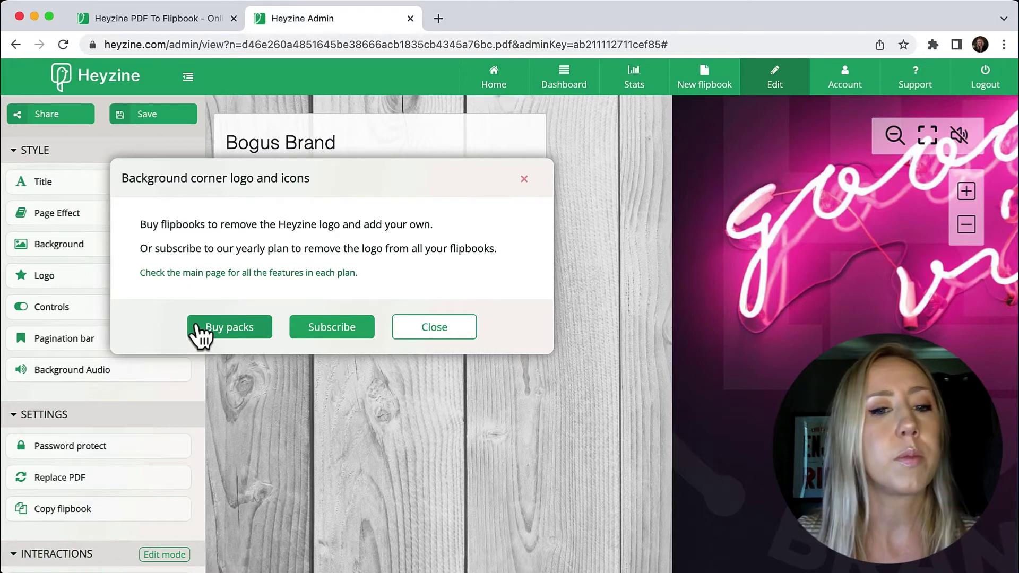
left_click(524, 179)
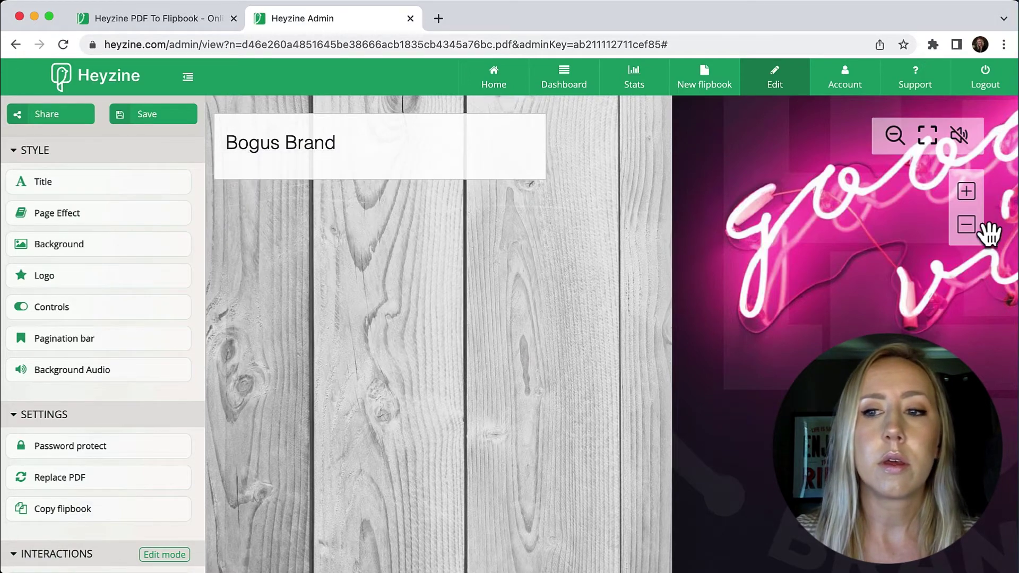
left_click(966, 225)
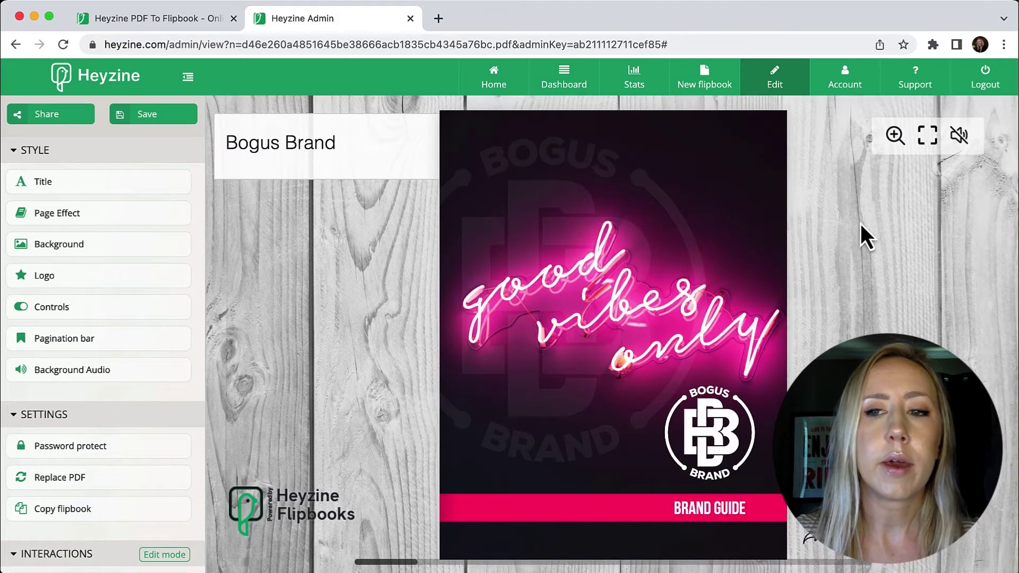
Check the viewer controls' visibility switches, icon styles and position options, and close them unchanged.
left_click(107, 314)
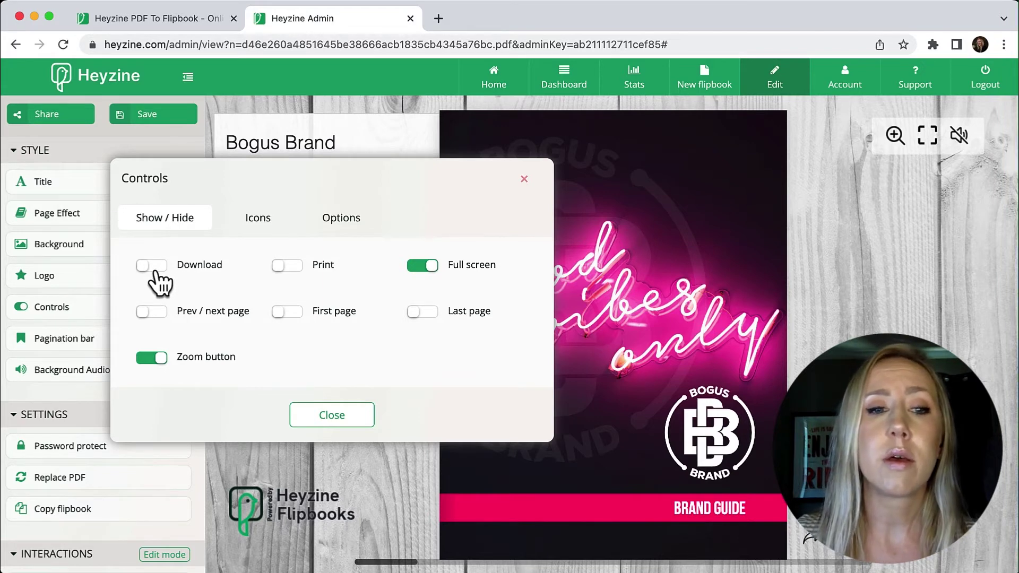
left_click(260, 219)
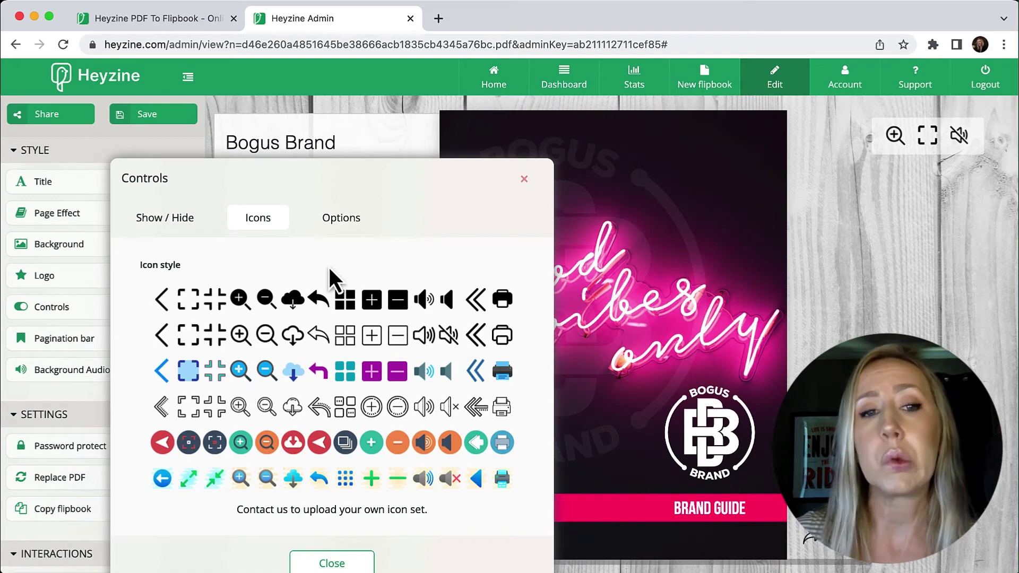
left_click(349, 227)
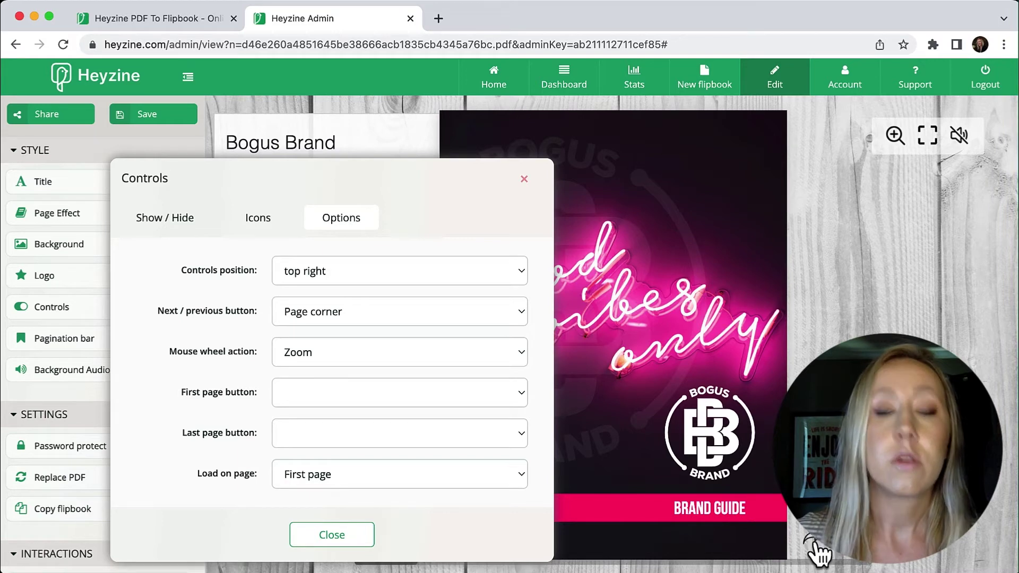
left_click(335, 536)
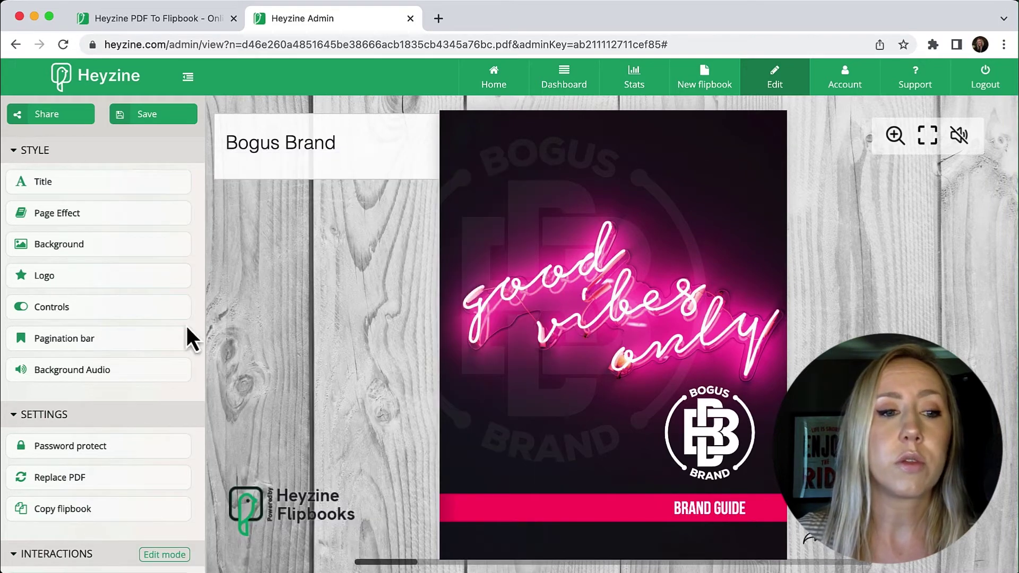
Check the pagination bar type and the background audio upload settings, closing both unchanged.
left_click(101, 345)
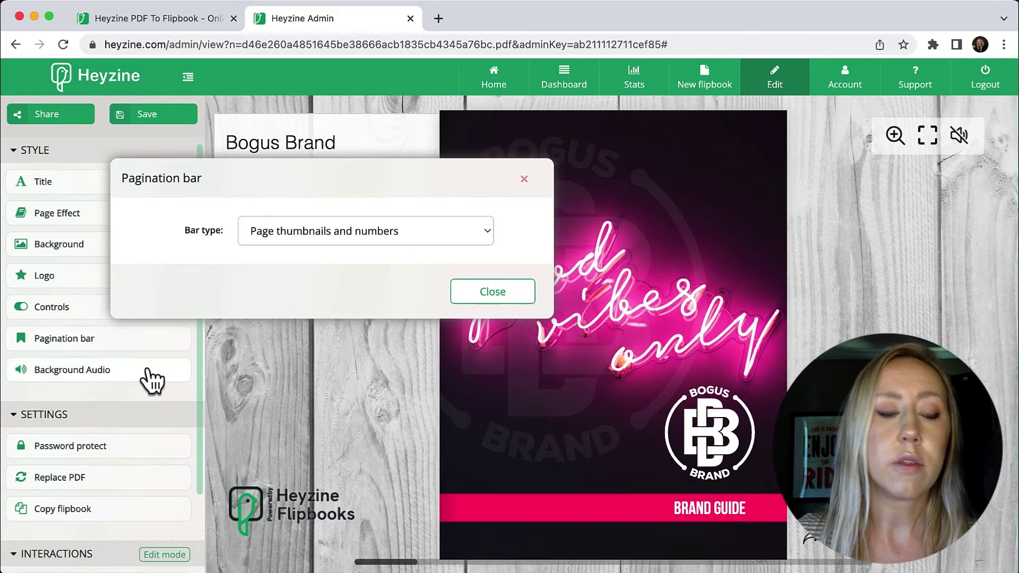
left_click(524, 179)
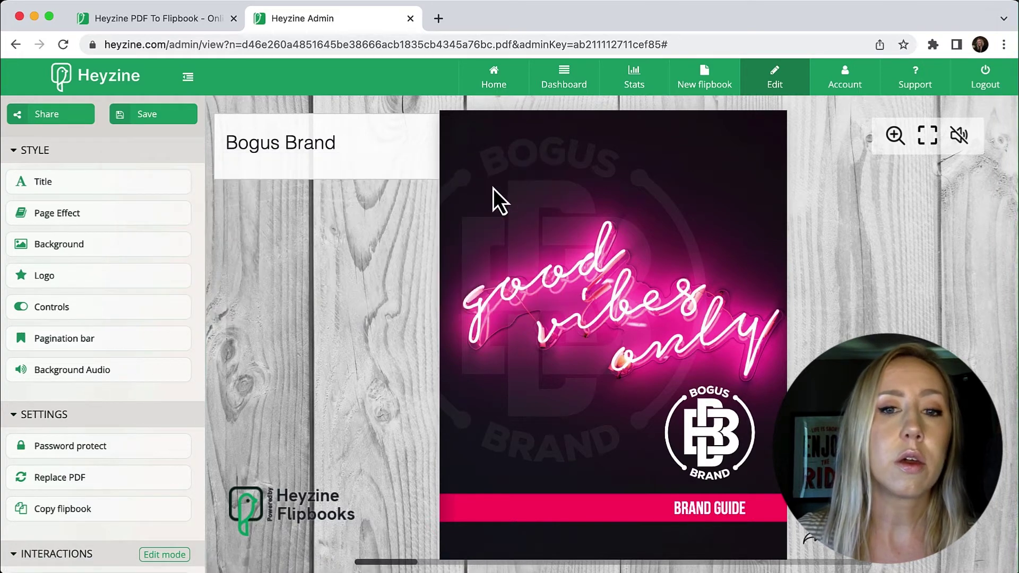
left_click(133, 376)
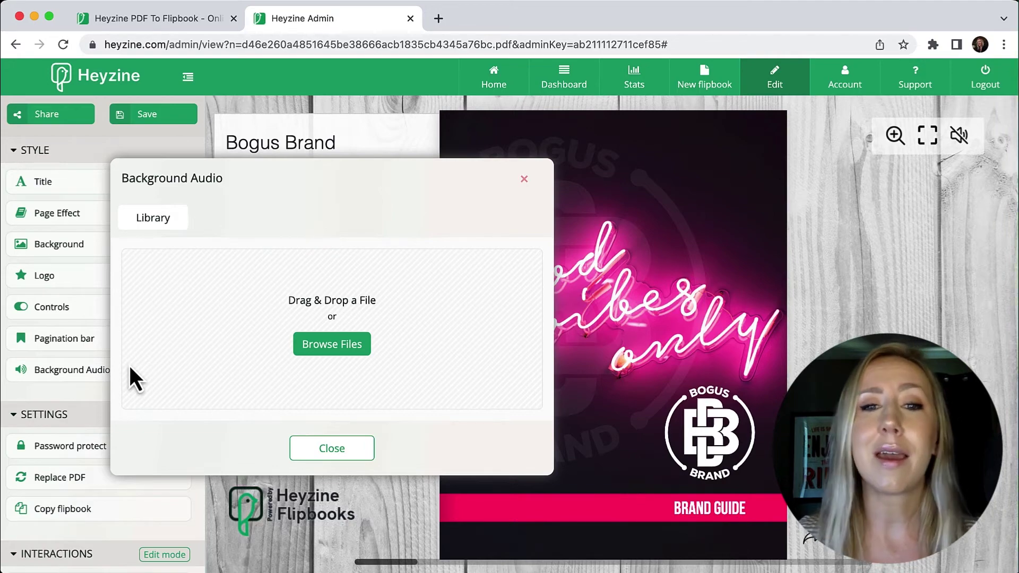
left_click(523, 181)
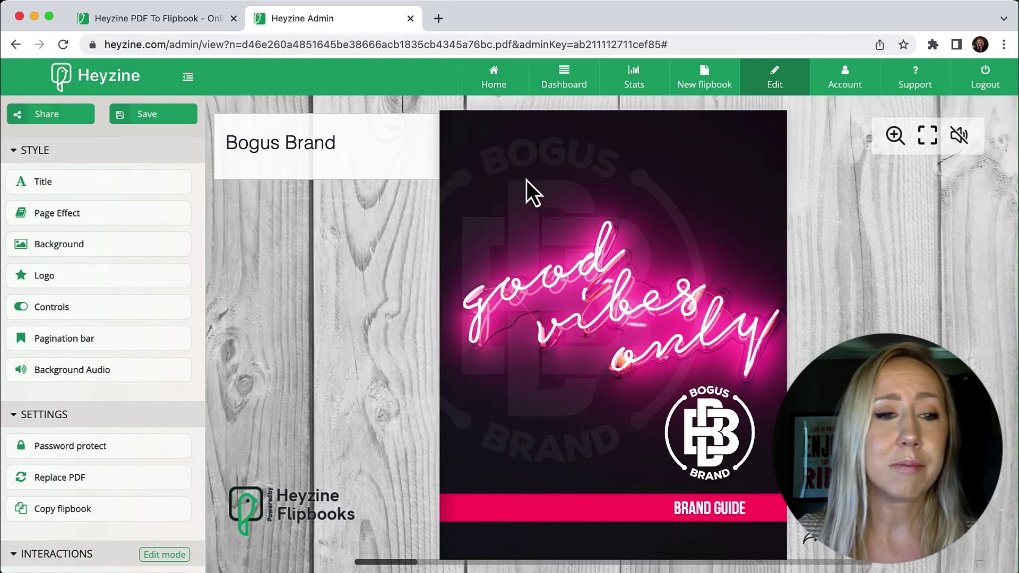
Draw a link area over the round brand logo on the cover, view the Zoom click action, and close the action settings.
scroll(124, 286, "down", 4)
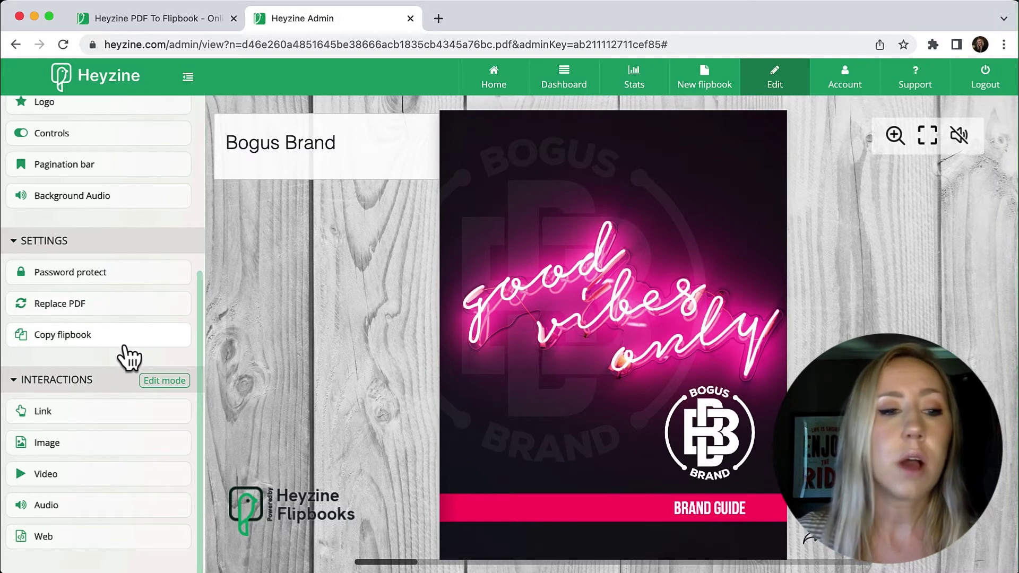
left_click(108, 421)
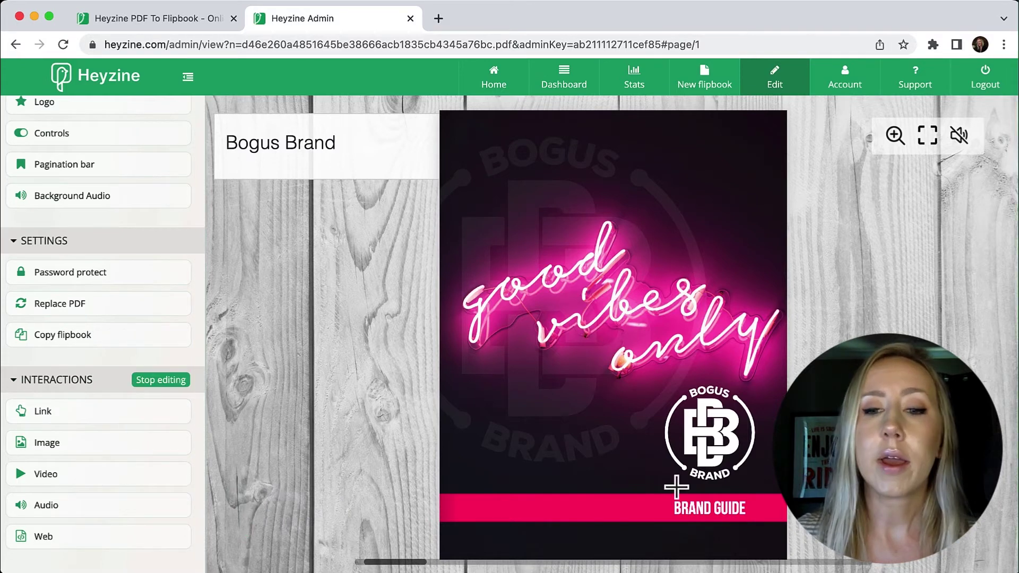
left_click_drag(657, 373, 764, 484)
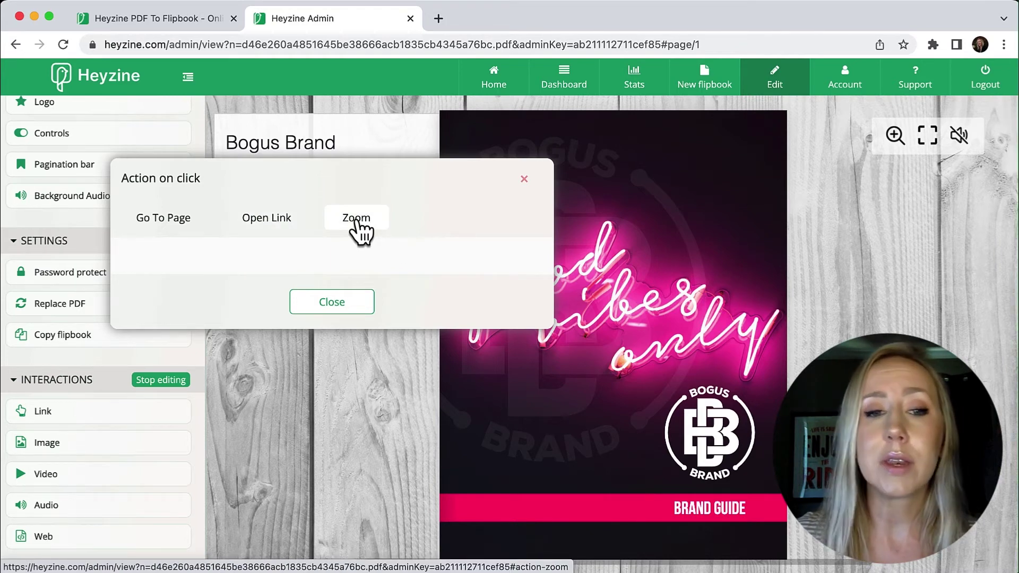
left_click(523, 180)
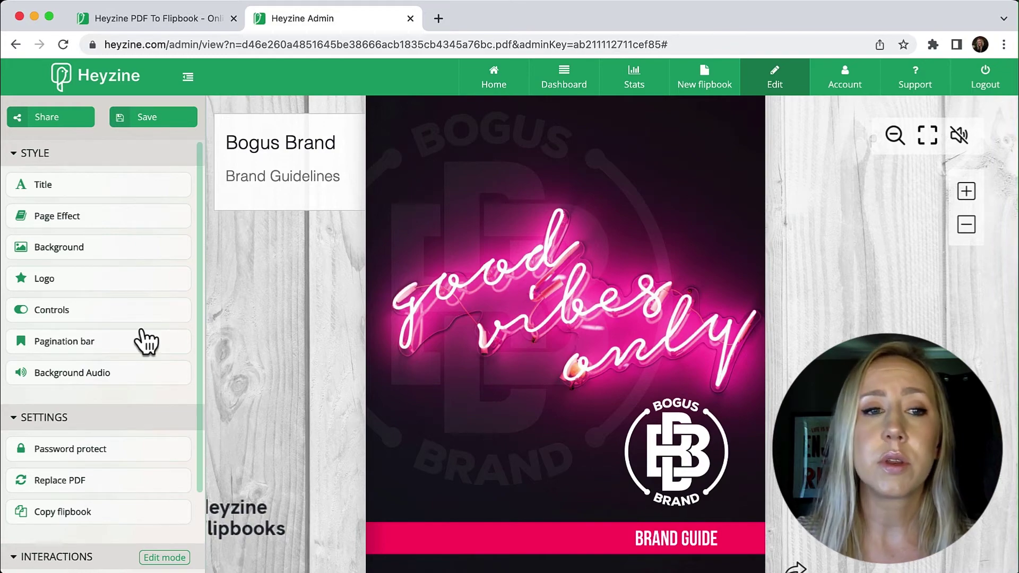
Save the flipbook, check its reader link in the sharing options and close them.
left_click(147, 118)
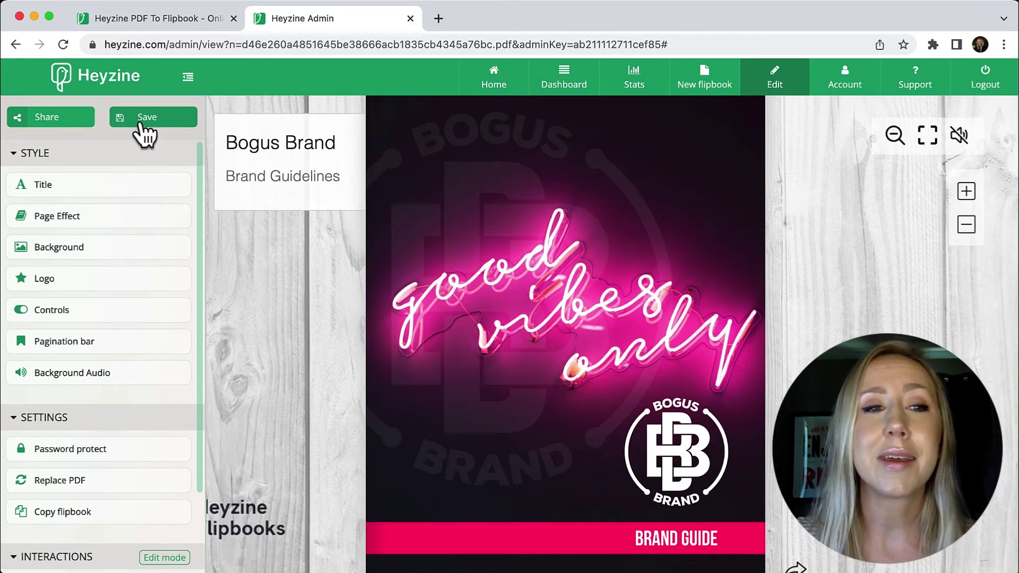
left_click(61, 122)
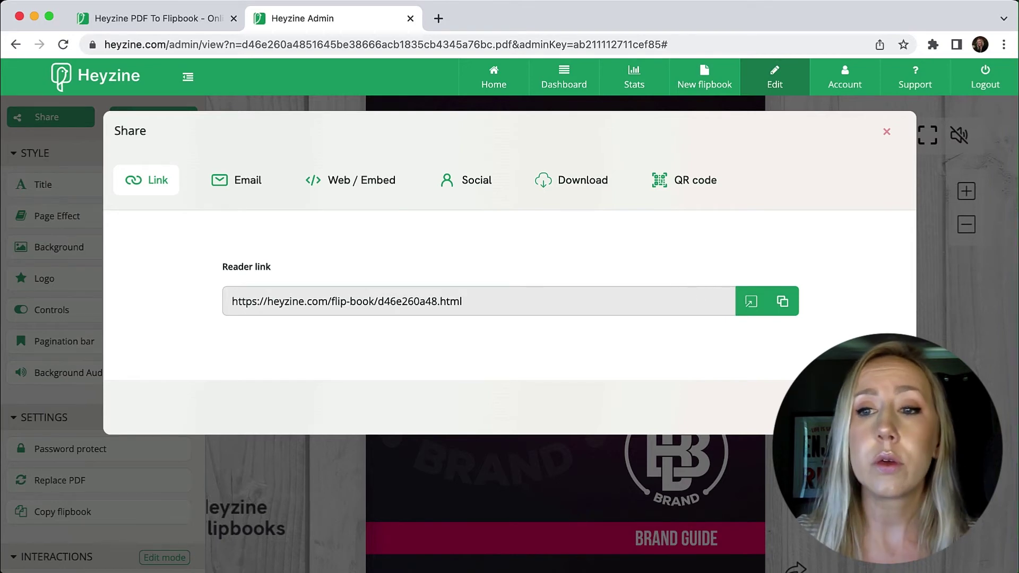
key("Escape")
Return to the Heyzine home page and examine the features of the Basic, Standard and Professional pricing plans.
left_click(494, 80)
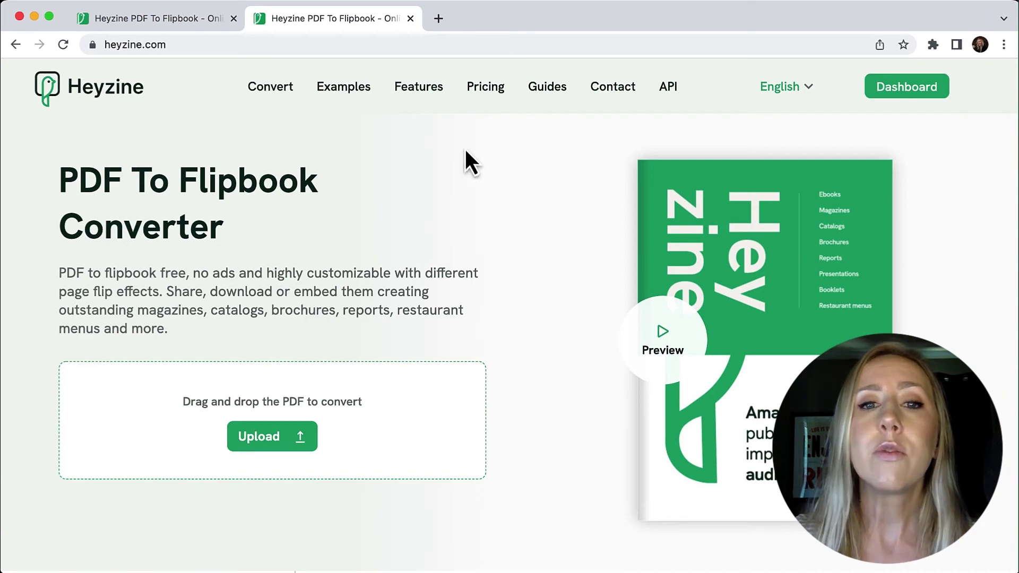
left_click(484, 96)
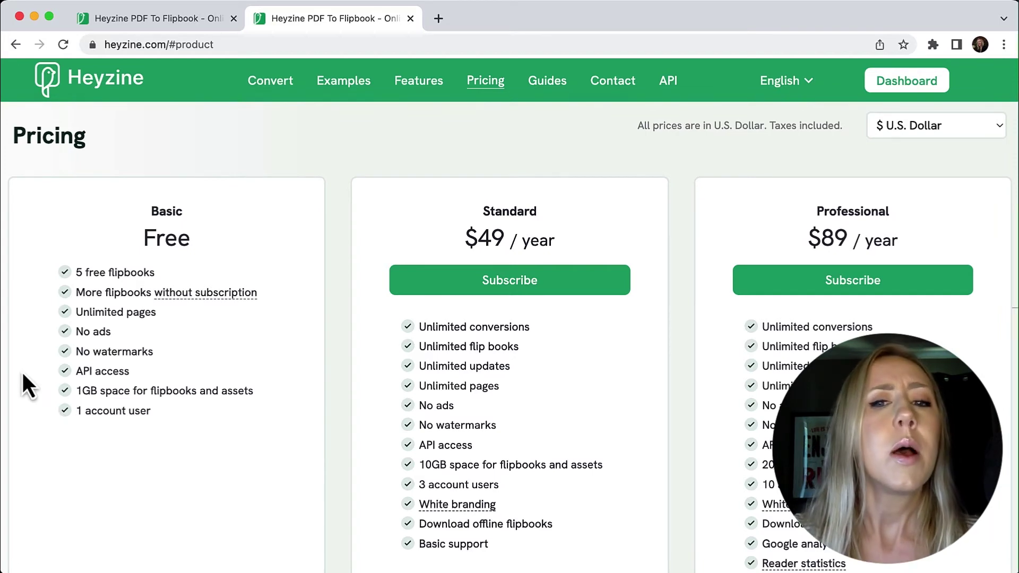
scroll(443, 328, "down", 2)
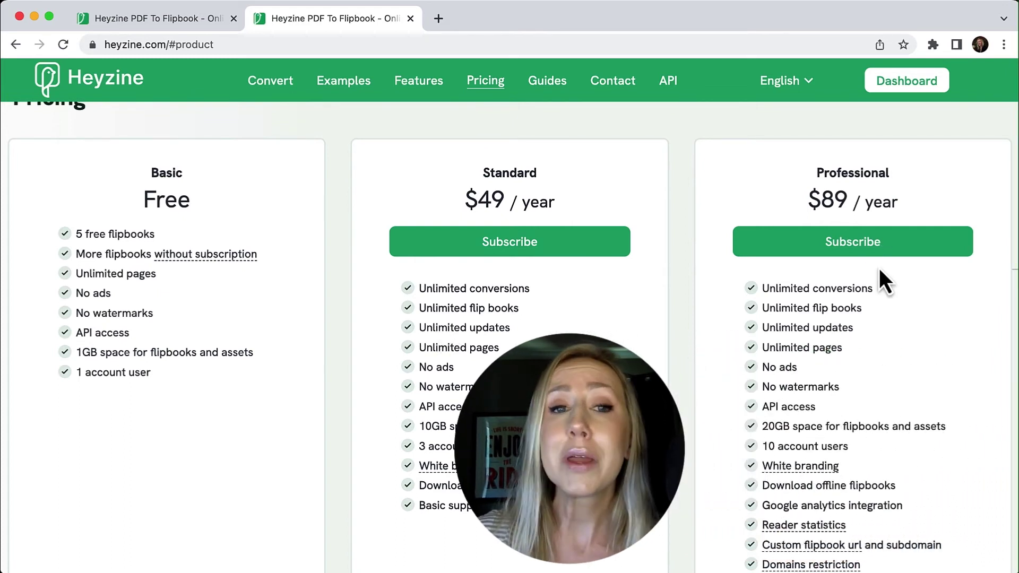
scroll(874, 284, "down", 1)
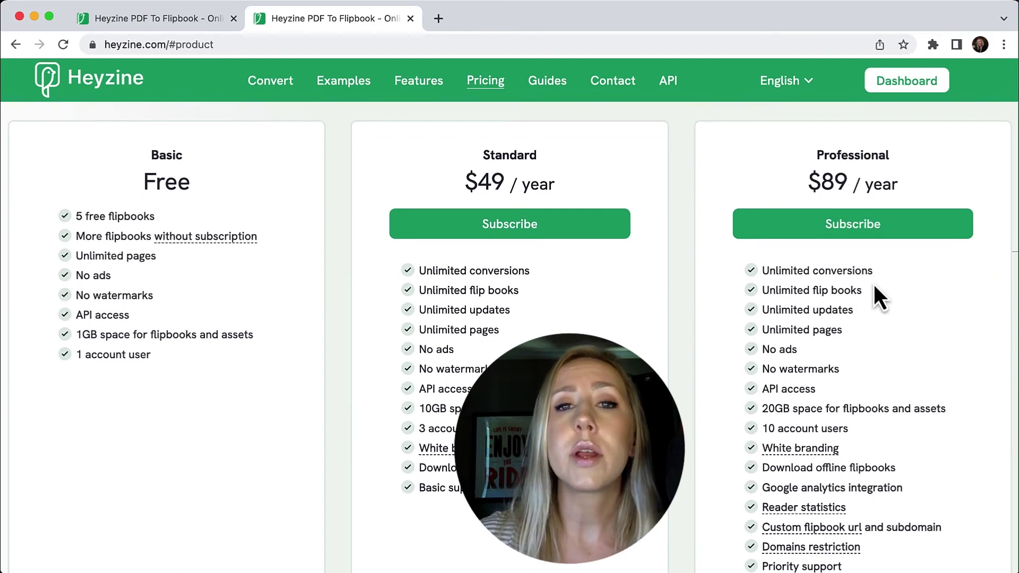